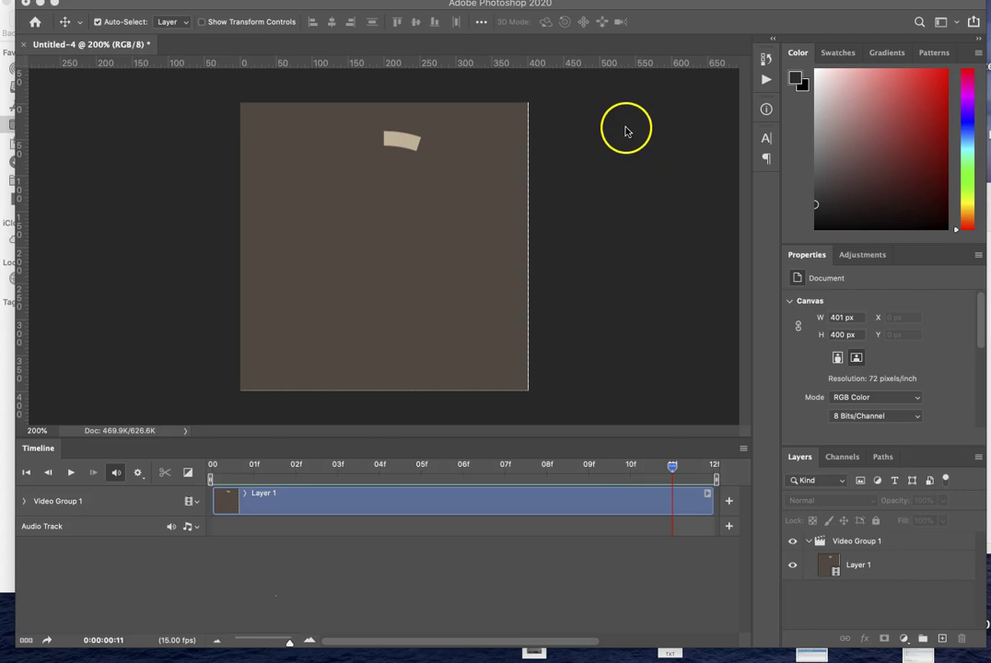
# Show the Tools panel and close the Untitled-4 document, bringing up the save-changes prompt.
pyautogui.press('Tab')
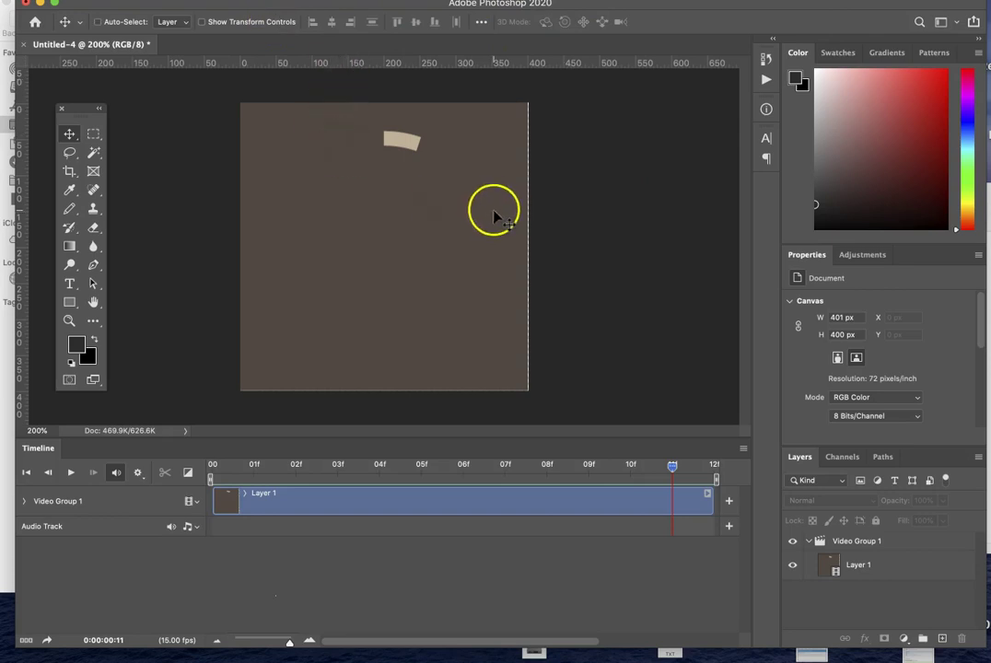
pyautogui.press('super+w')
# Discard Untitled-4's changes and browse the Open dialog to My Gifs > Rotation 1 > Rotation 1 pngs.
pyautogui.click(453, 231)
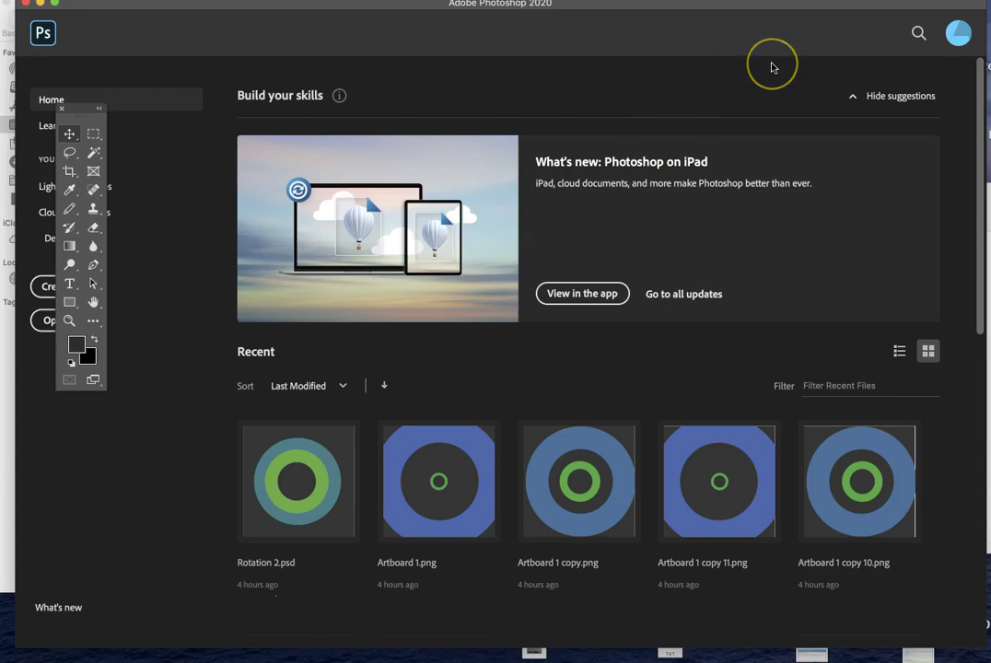
pyautogui.press('super+o')
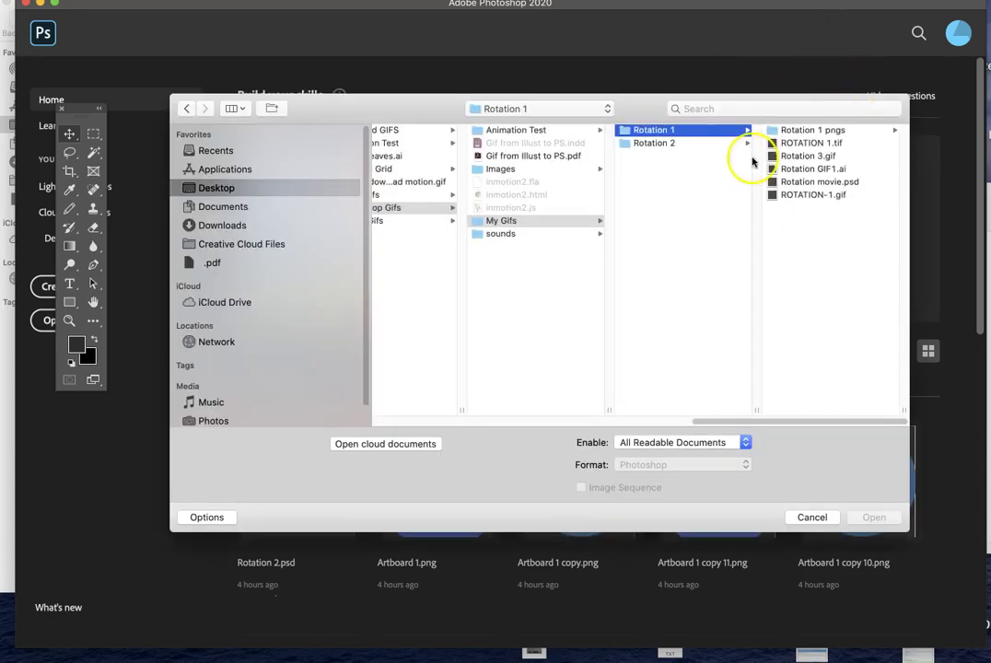
pyautogui.moveTo(645, 112); pyautogui.dragTo(587, 46)
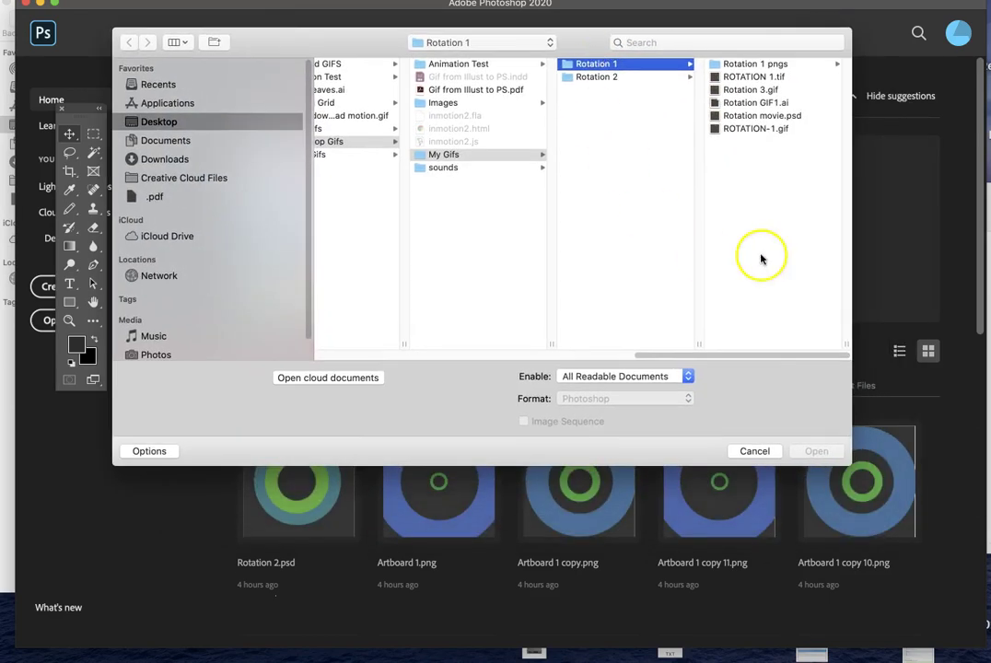
pyautogui.click(504, 46)
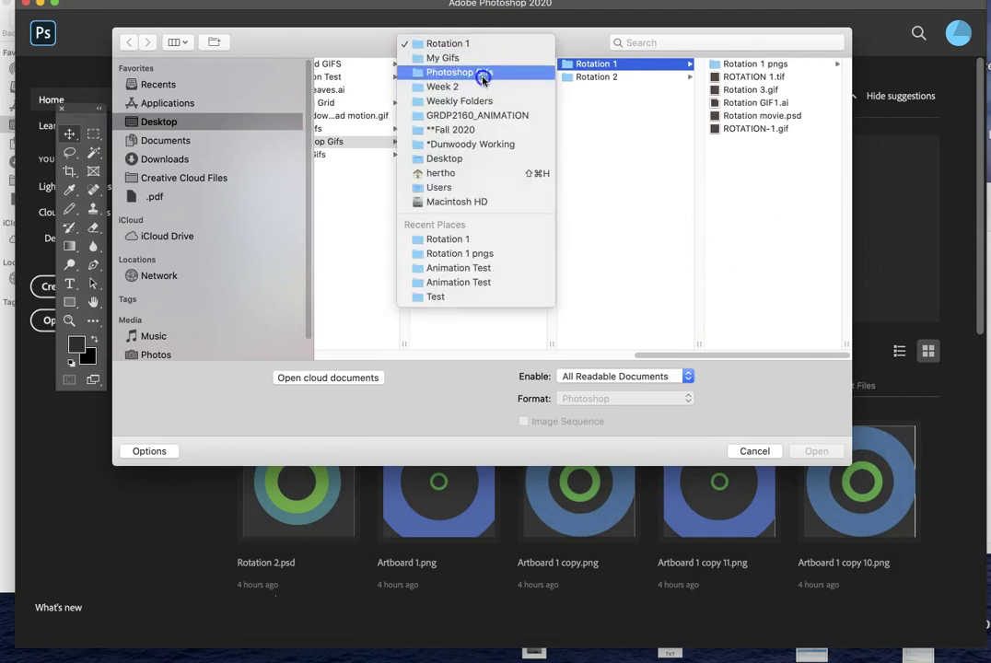
pyautogui.click(523, 117)
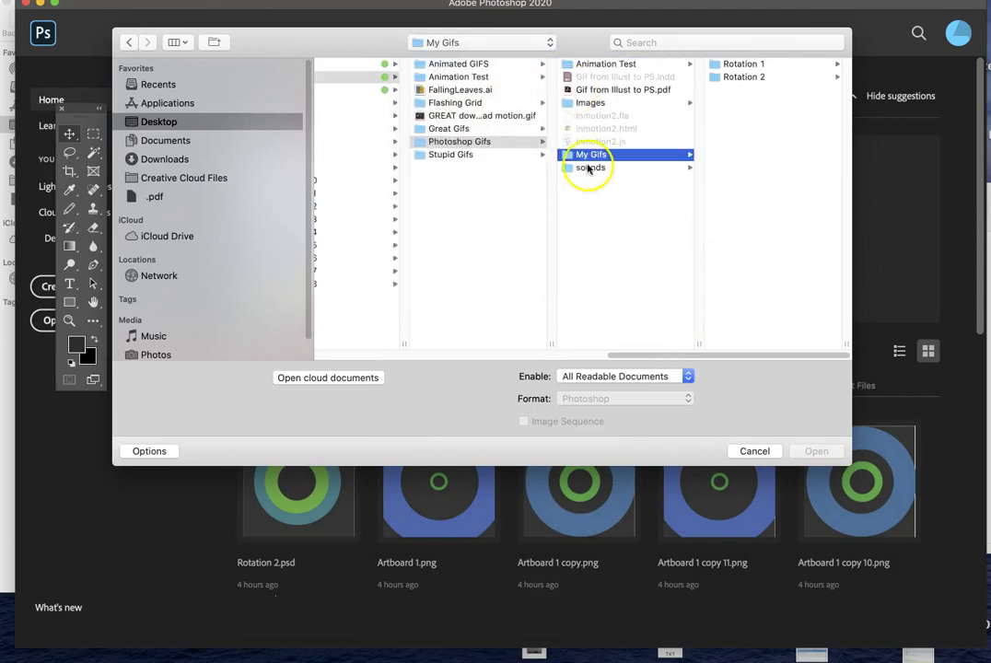
pyautogui.moveTo(586, 42); pyautogui.dragTo(588, 45)
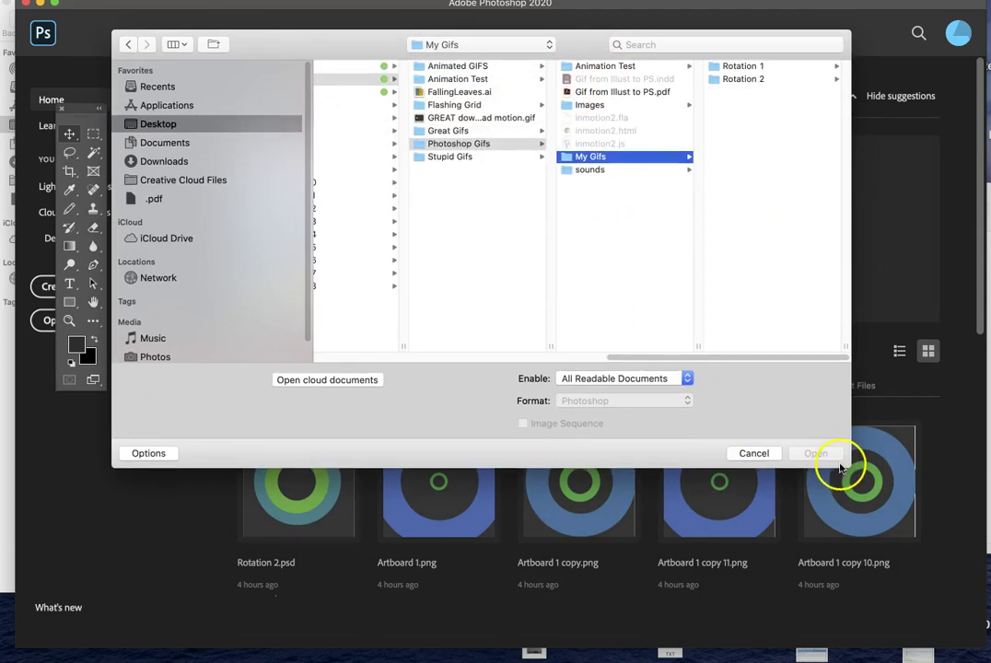
pyautogui.moveTo(846, 466); pyautogui.dragTo(893, 588)
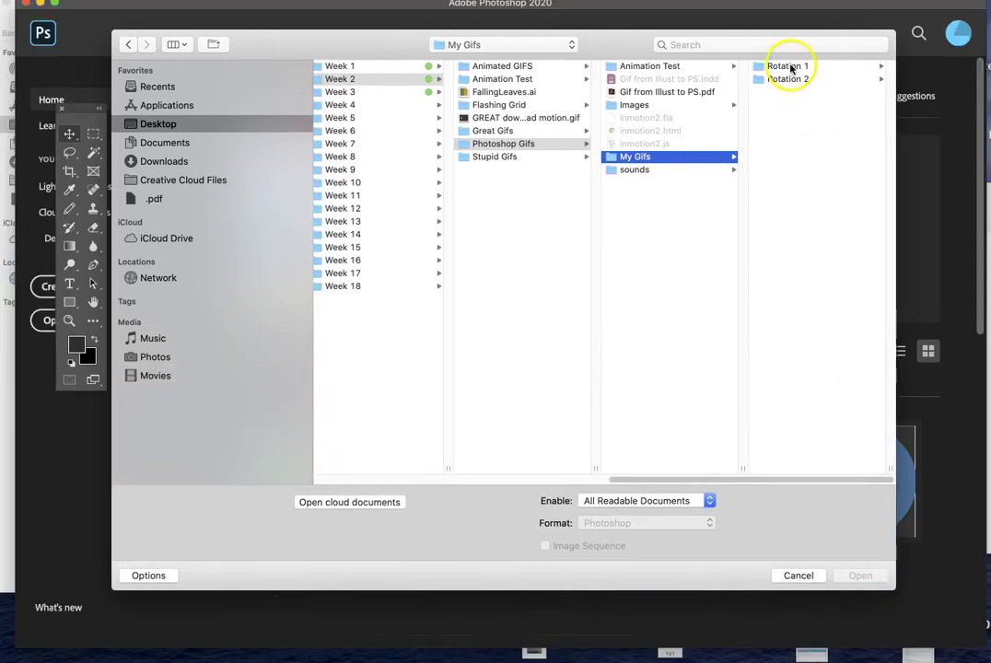
pyautogui.click(784, 68)
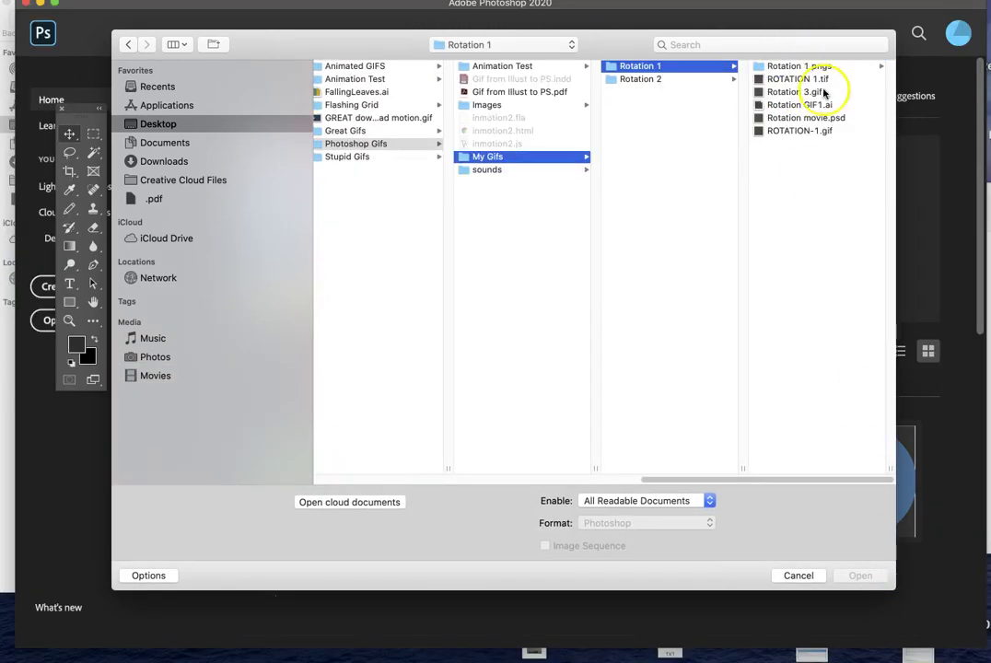
pyautogui.click(792, 67)
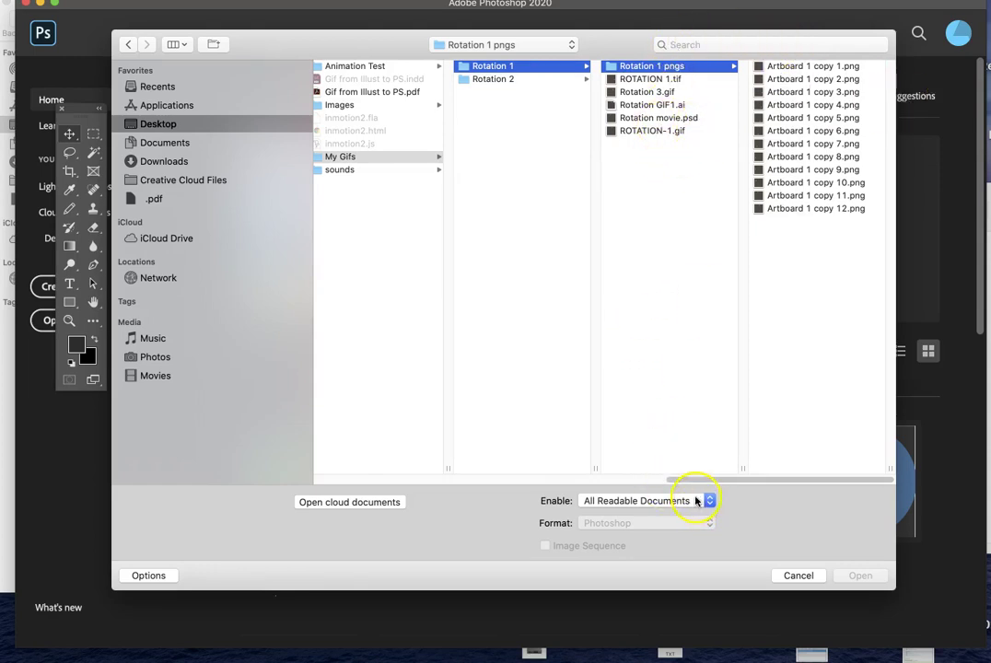
# Open Artboard 1 copy 1.png in Photoshop format as an image sequence.
pyautogui.click(780, 67)
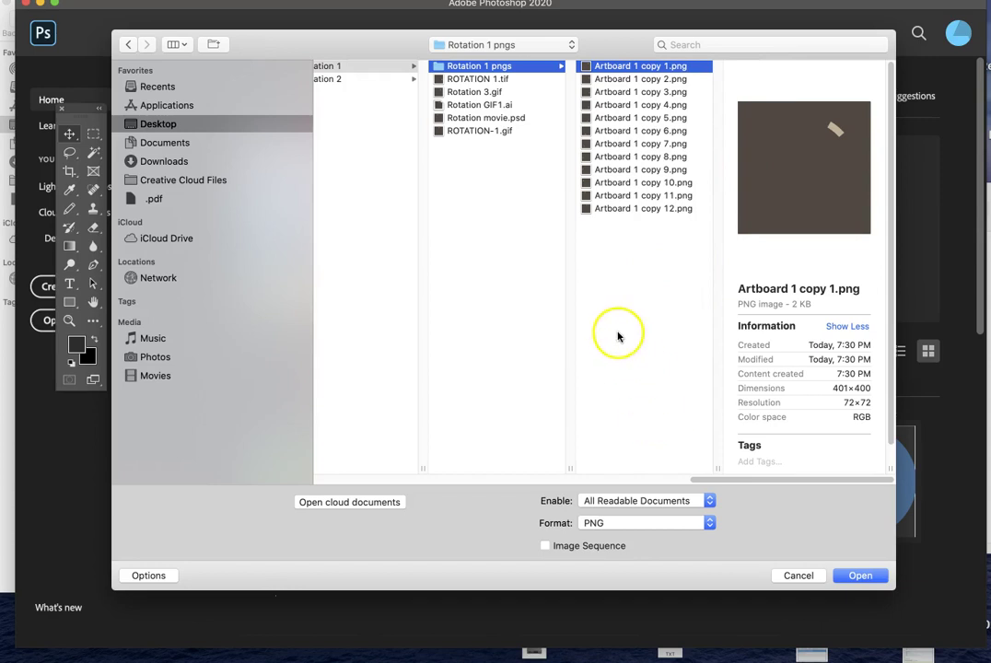
pyautogui.click(686, 524)
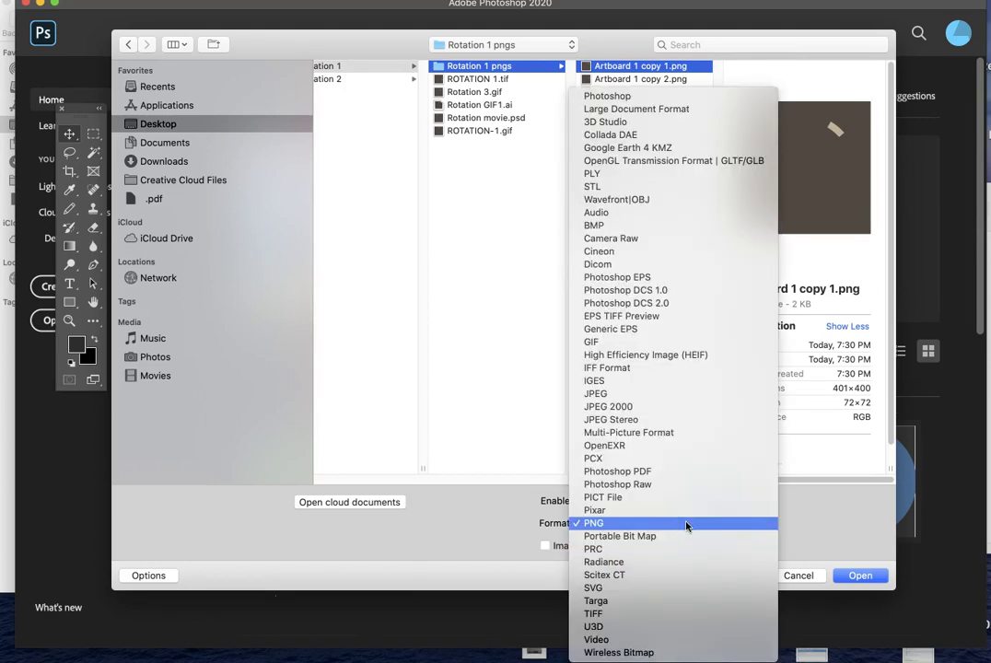
pyautogui.click(666, 96)
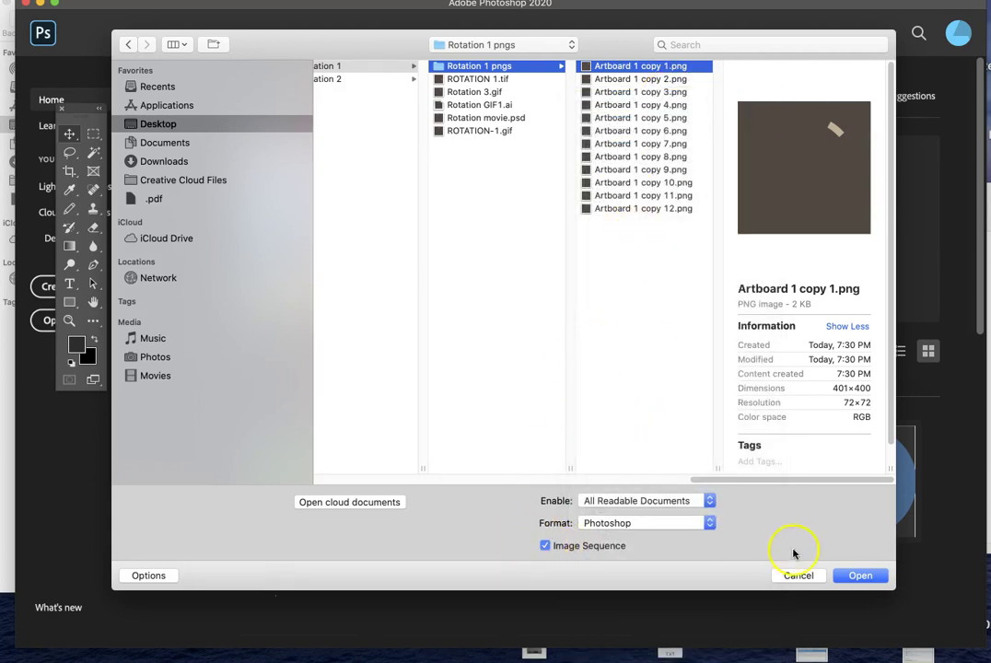
pyautogui.click(858, 576)
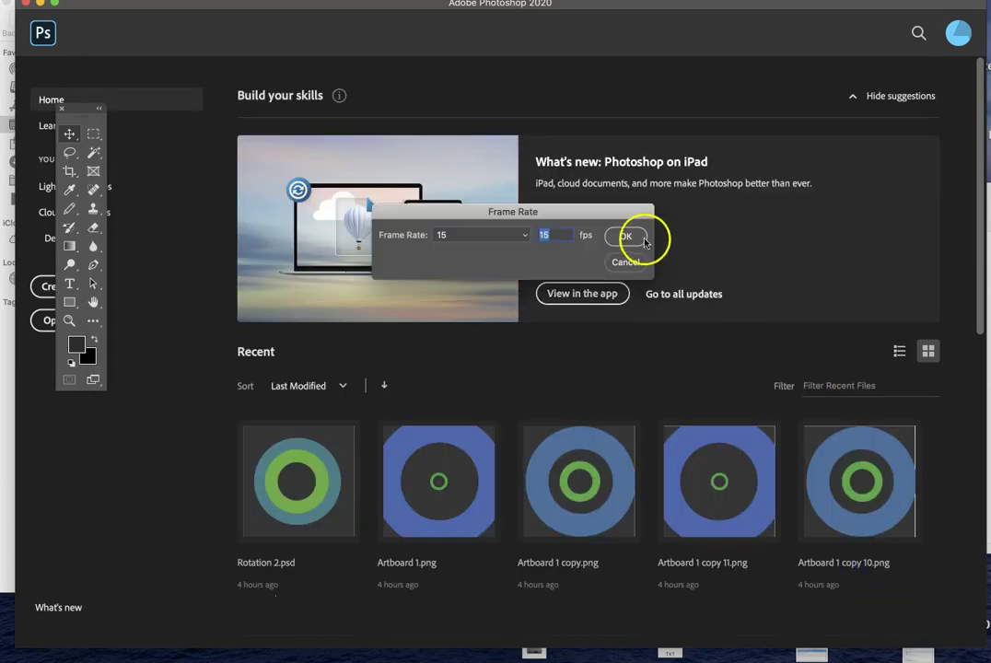
# Keep the Frame Rate at 15 fps and confirm, creating the Untitled-5 video timeline.
pyautogui.moveTo(603, 213); pyautogui.dragTo(595, 111)
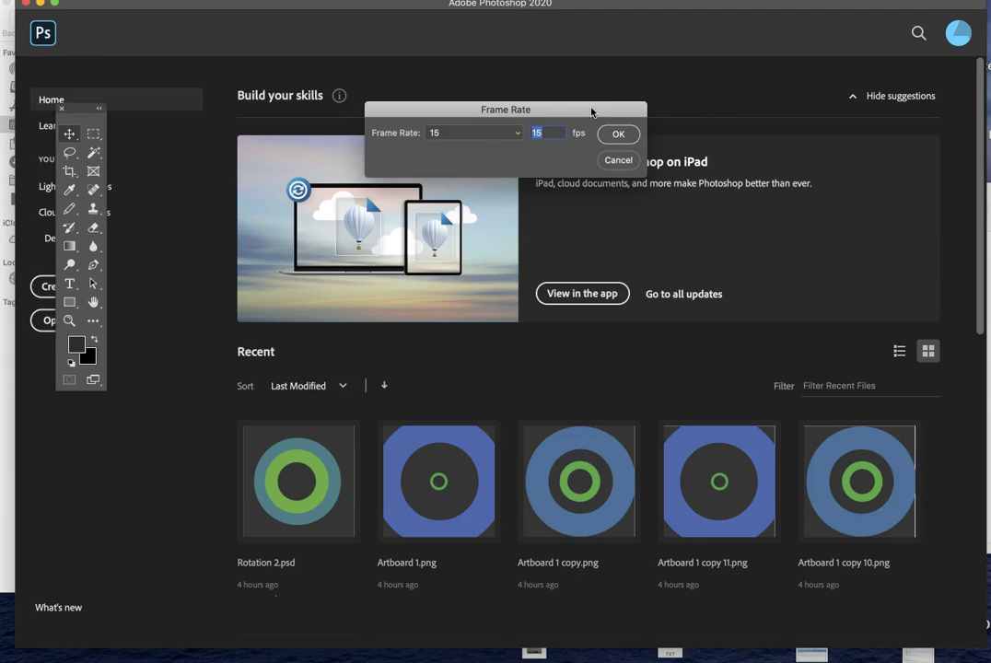
pyautogui.moveTo(591, 115); pyautogui.dragTo(583, 164)
pyautogui.click(510, 189)
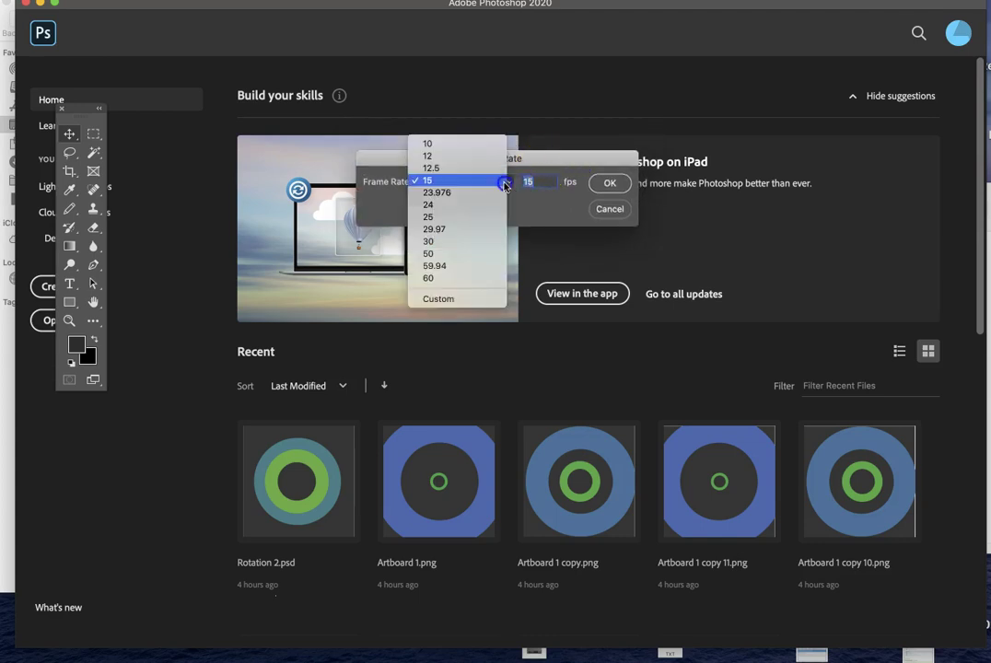
pyautogui.click(571, 156)
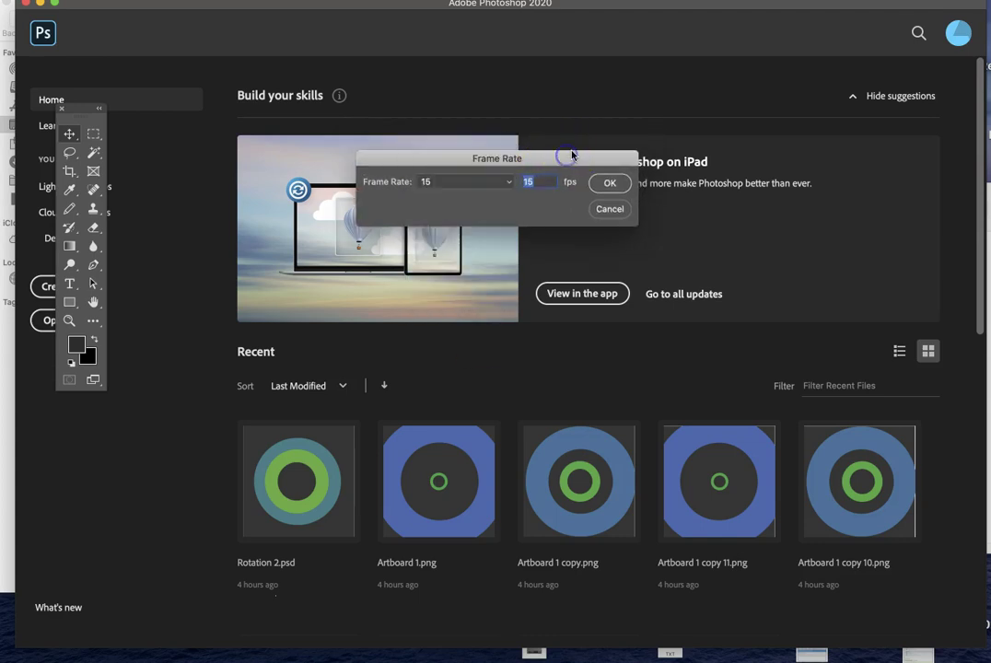
pyautogui.click(609, 183)
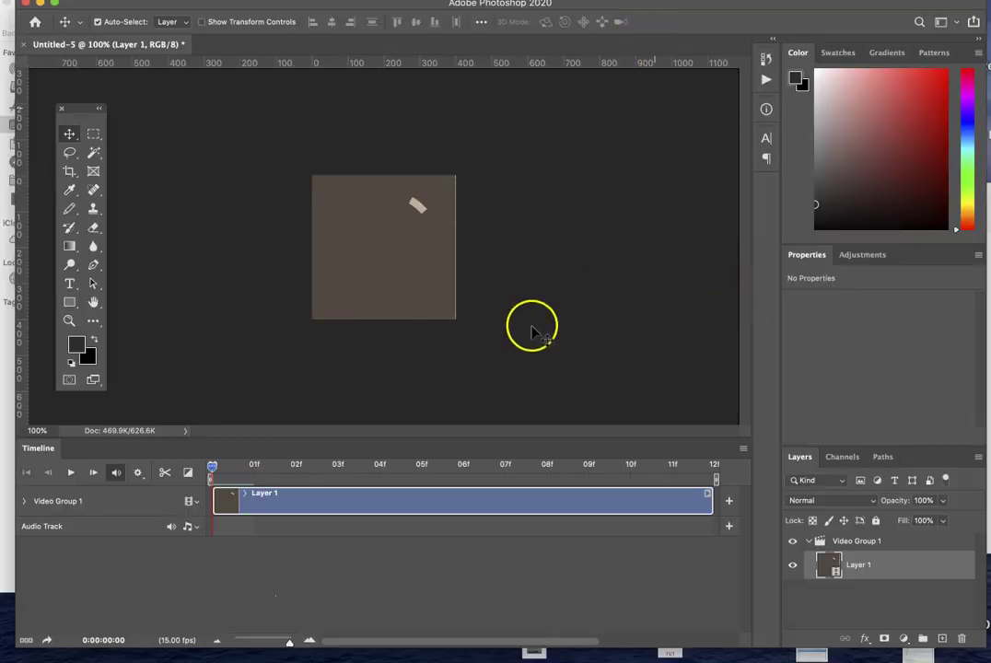
# Play back the 12-frame Layer 1 clip, then zoom the canvas to 200% and replay it.
pyautogui.moveTo(82, 112); pyautogui.dragTo(121, 98)
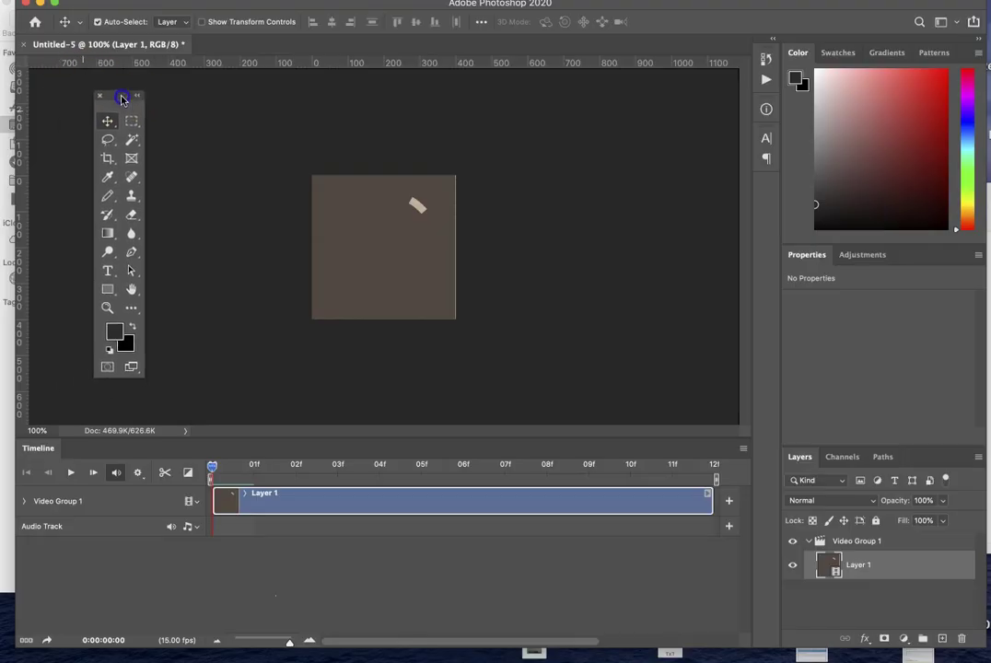
pyautogui.click(69, 476)
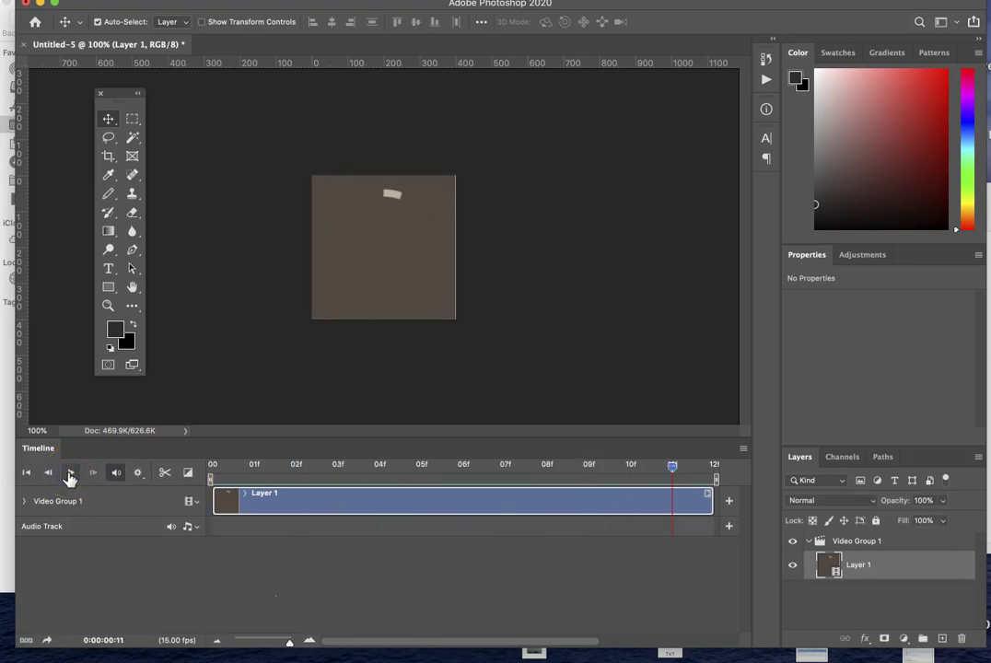
pyautogui.click(70, 476)
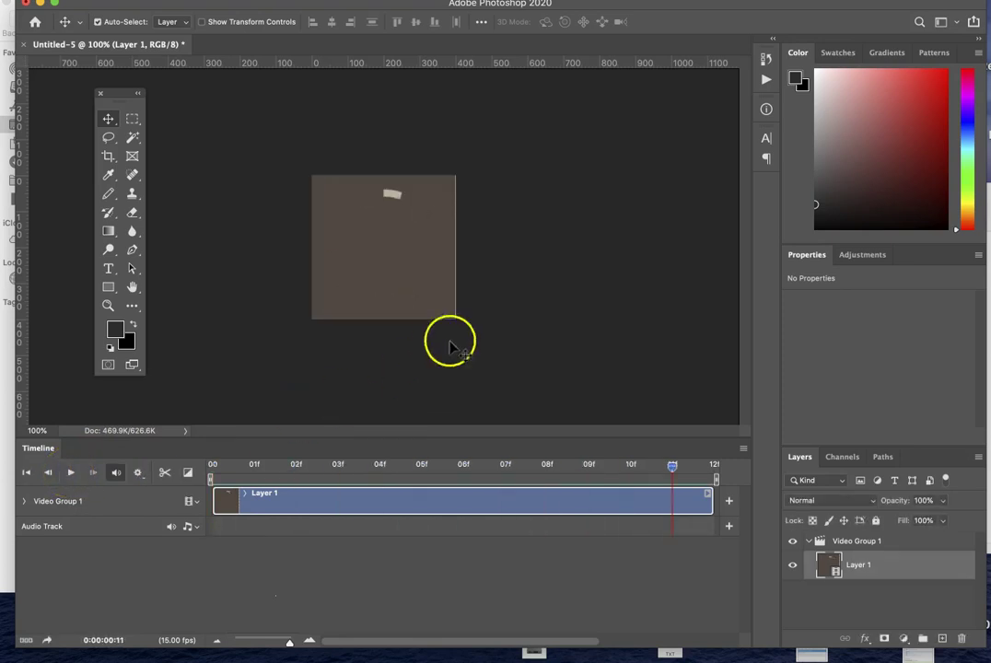
pyautogui.press('super+equal')
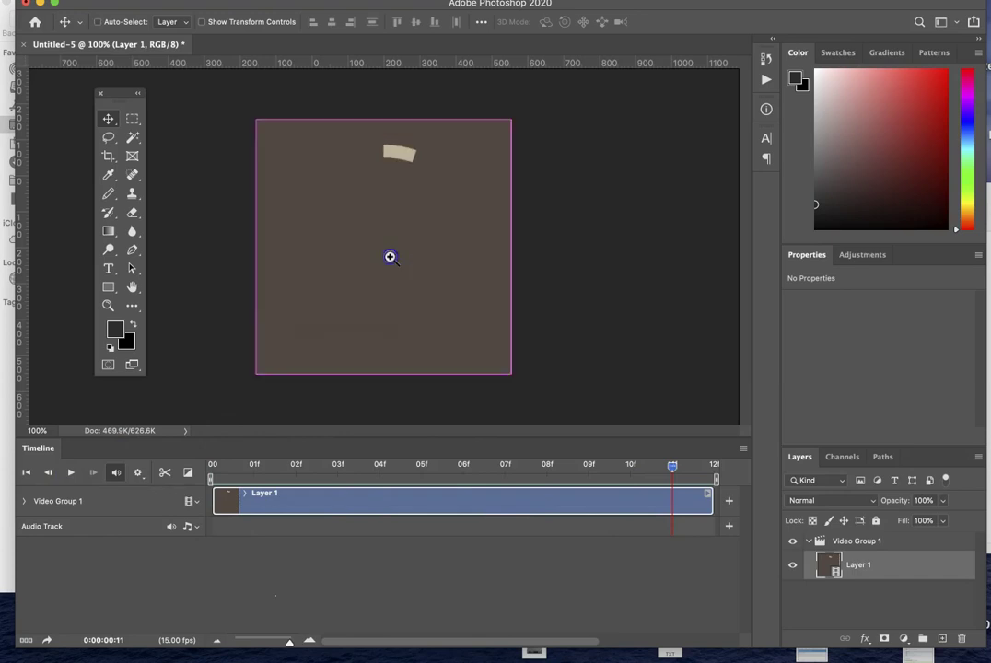
pyautogui.click(71, 477)
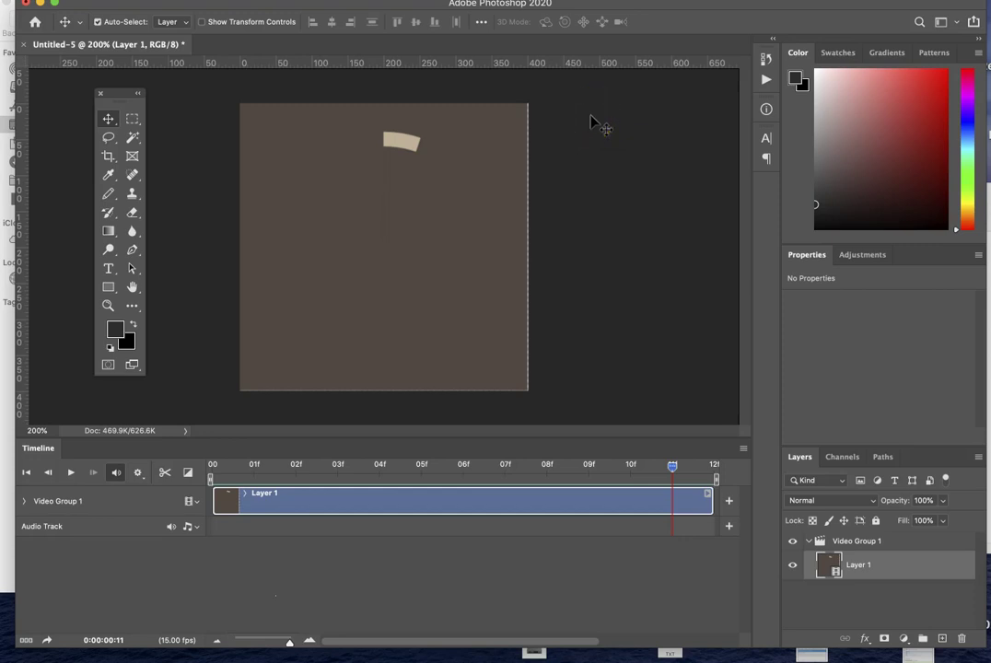
# Save as GIF 'Rototation 2' in the Rotation 1 folder, accepting the Exact 20-colour GIF options.
pyautogui.press('super+s')
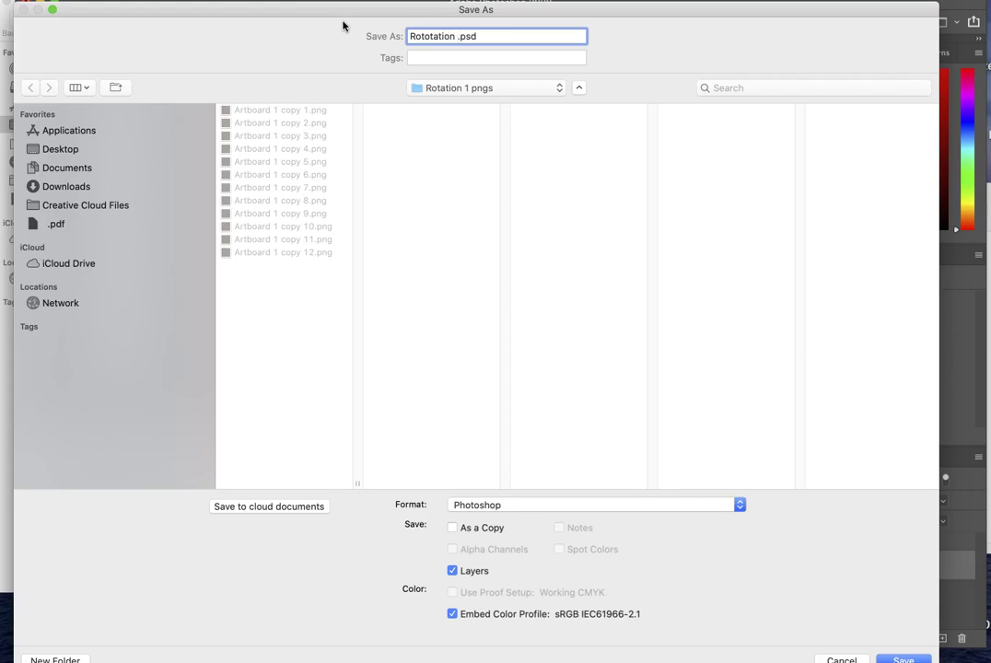
pyautogui.click(536, 93)
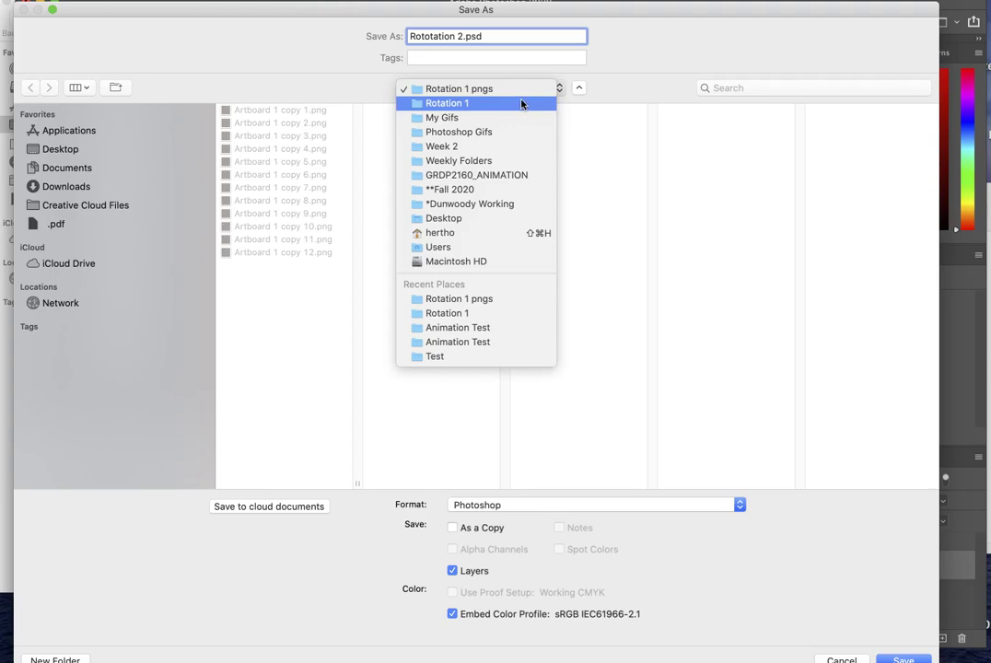
pyautogui.click(521, 102)
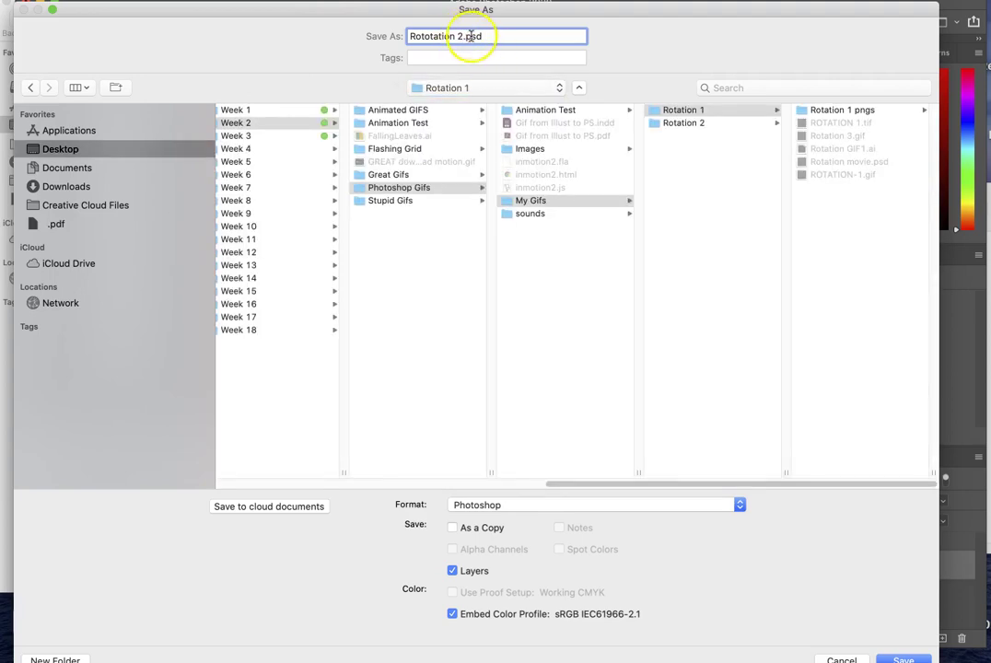
pyautogui.click(836, 223)
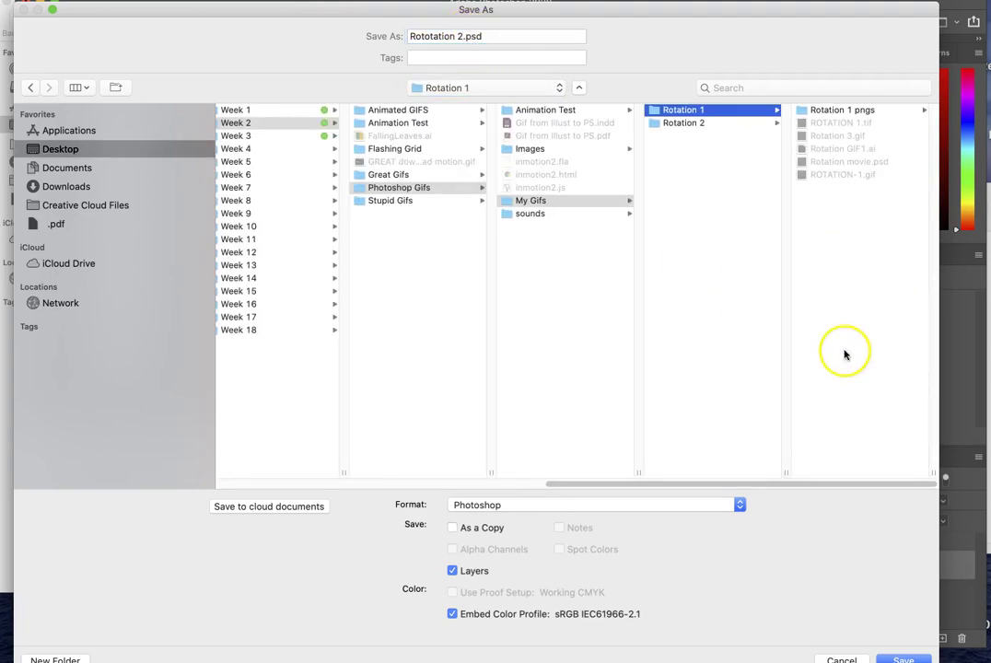
pyautogui.click(707, 503)
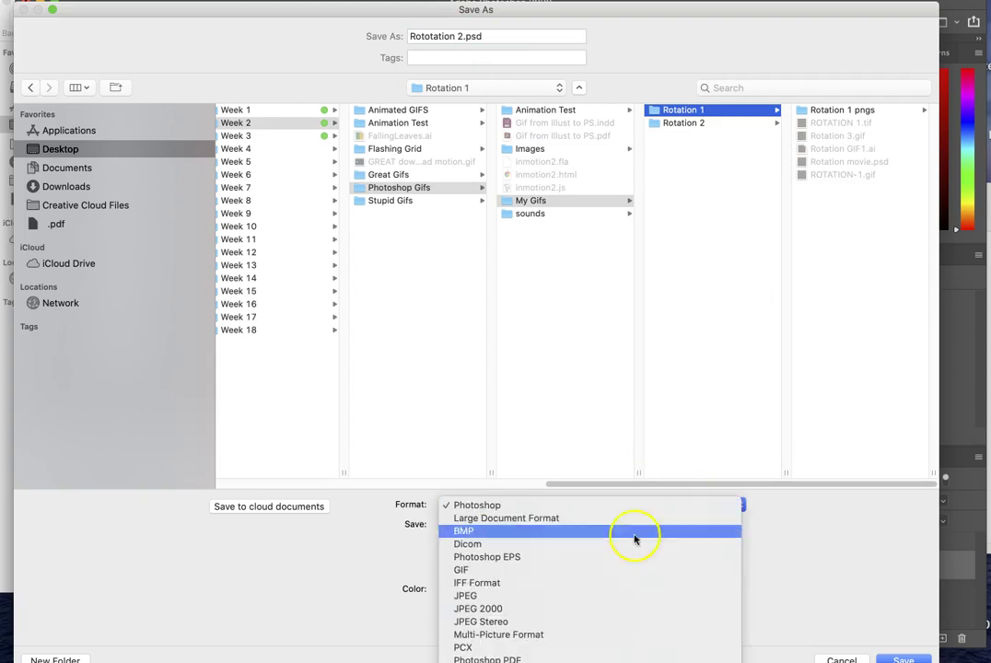
pyautogui.click(521, 571)
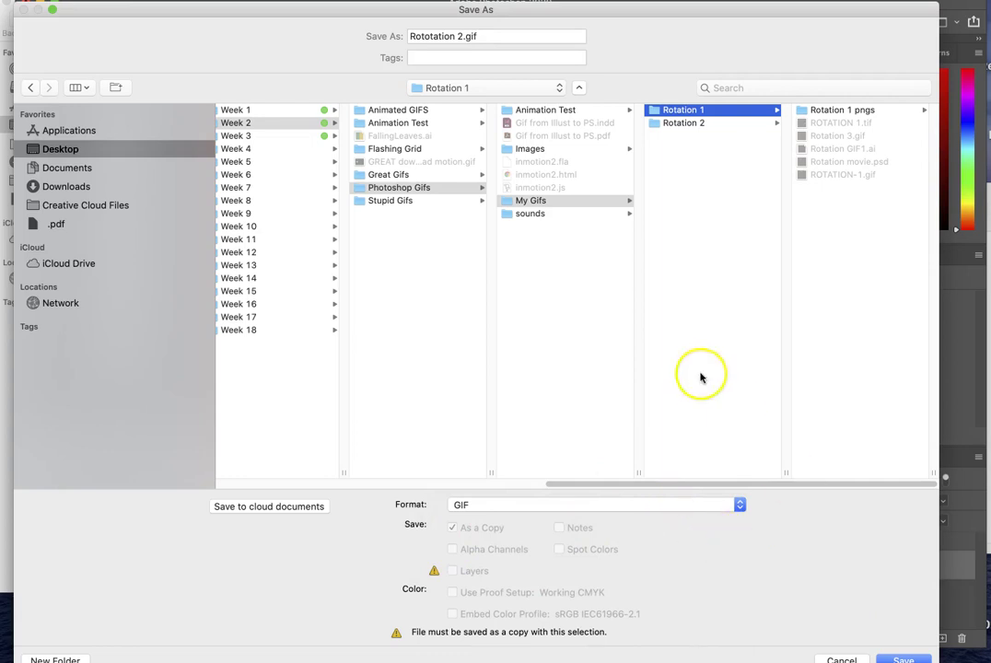
pyautogui.click(903, 660)
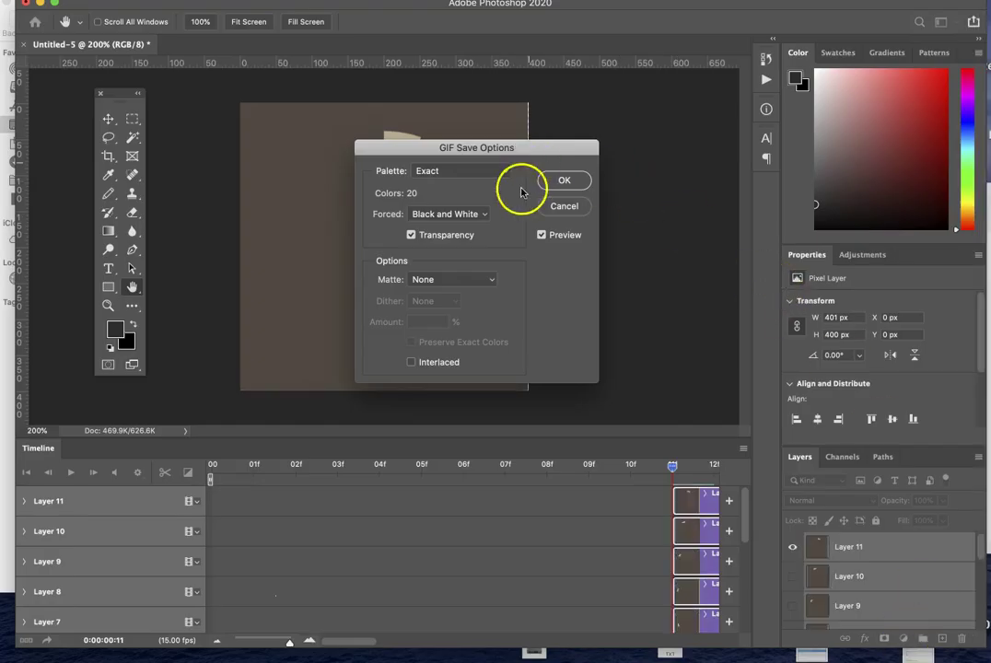
pyautogui.moveTo(546, 148); pyautogui.dragTo(555, 137)
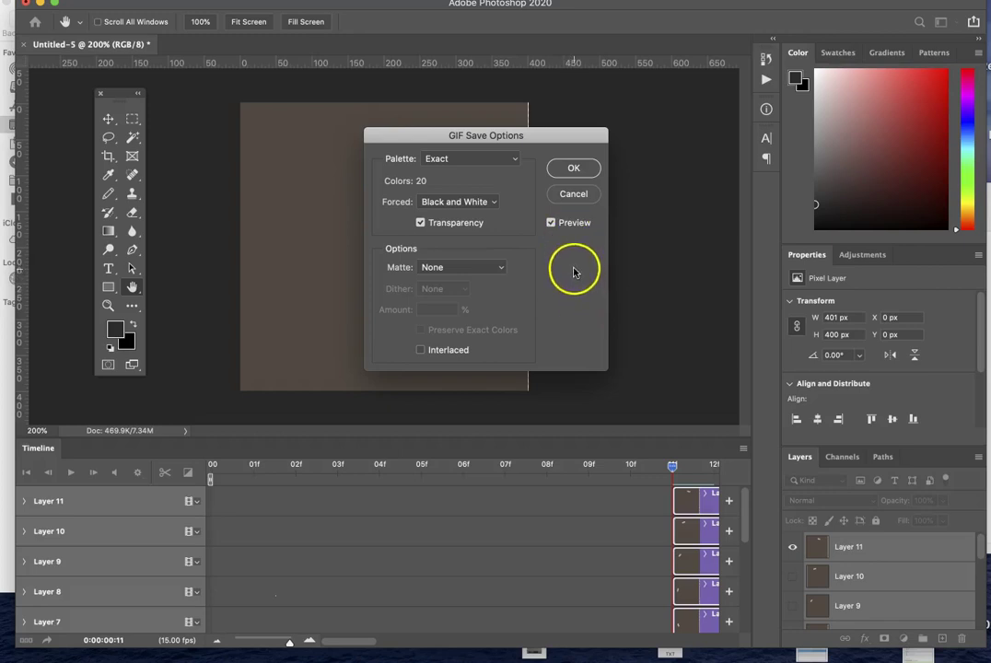
pyautogui.click(574, 169)
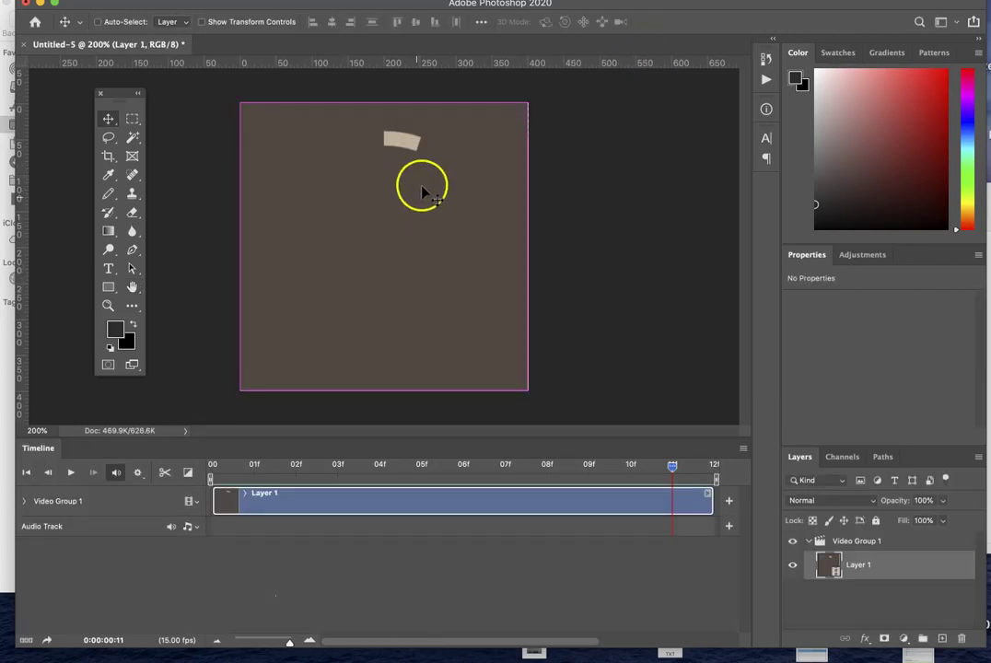
# Switch to Finder and inspect ROTATION-1.gif and ROTATION 1.tif in the Rotation 1 folder.
pyautogui.press('super+Tab')
pyautogui.press('super+shift+Tab')
pyautogui.press('super+shift+Tab')
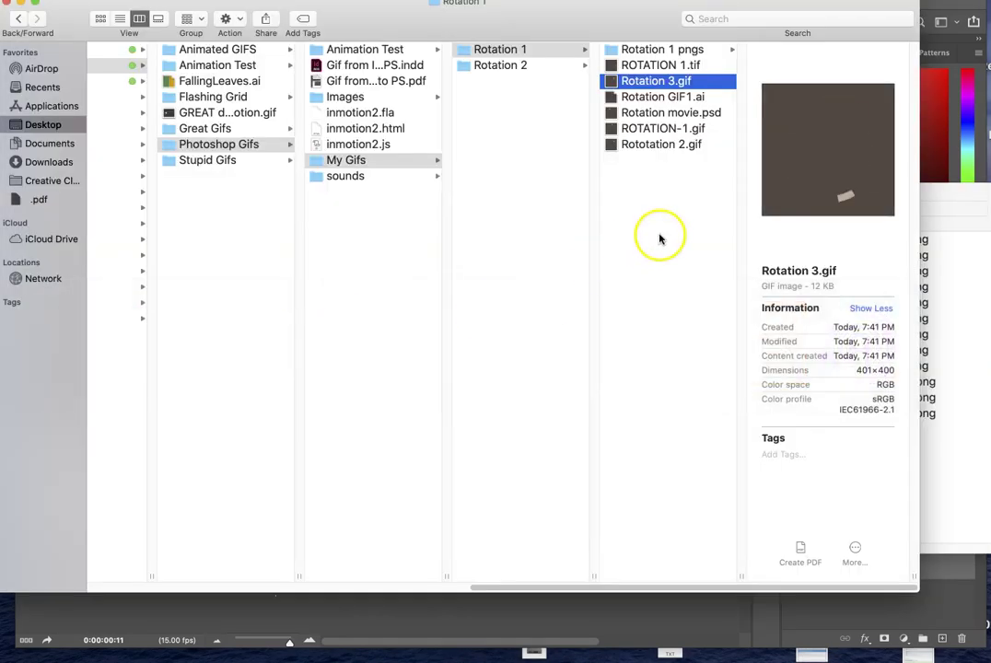
pyautogui.click(642, 207)
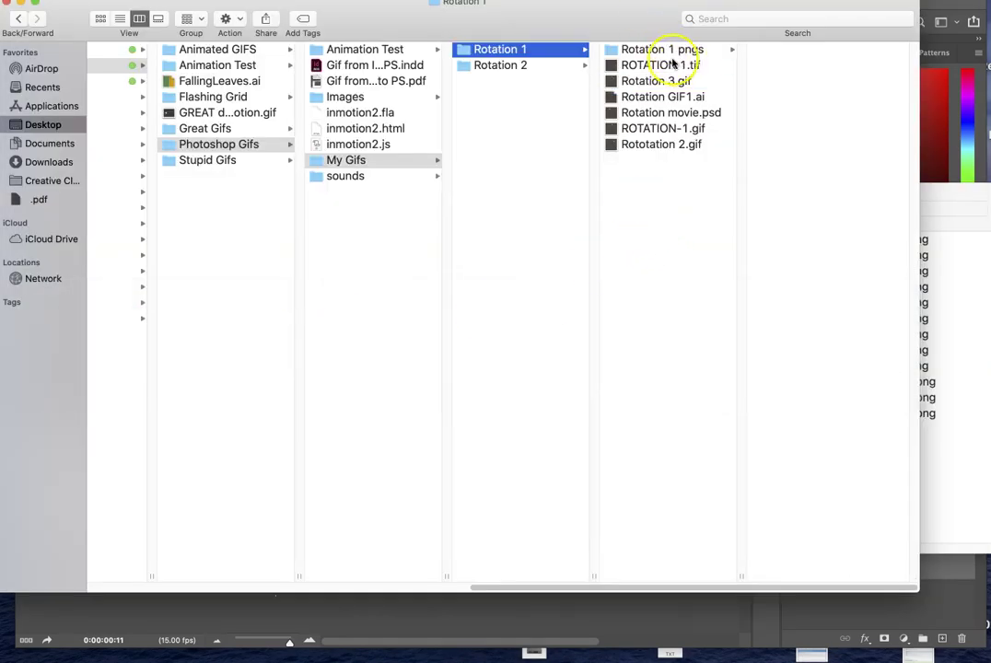
pyautogui.click(648, 131)
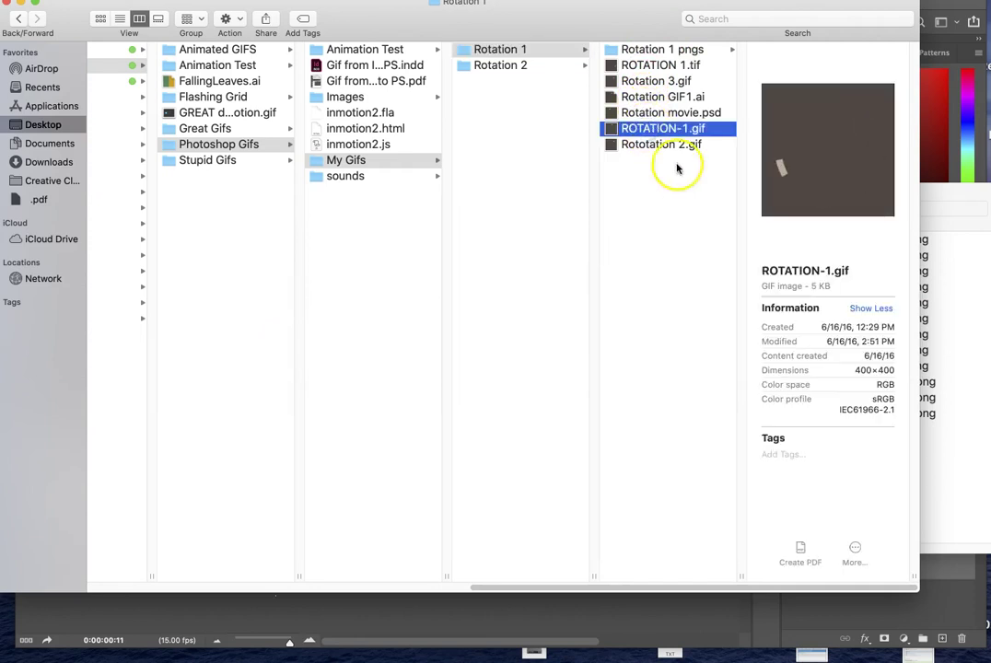
pyautogui.click(642, 66)
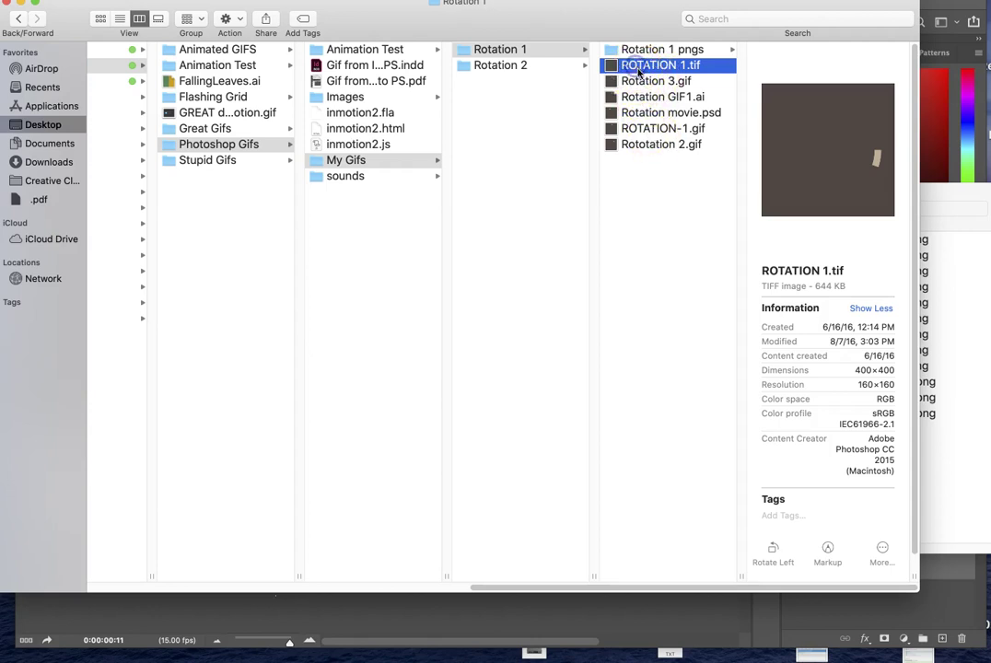
# Quick Look ROTATION 1.tif, undo the accidental rename, and reselect ROTATION-1.gif to compare.
pyautogui.press('space')
pyautogui.press('Return')
pyautogui.press('BackSpace')
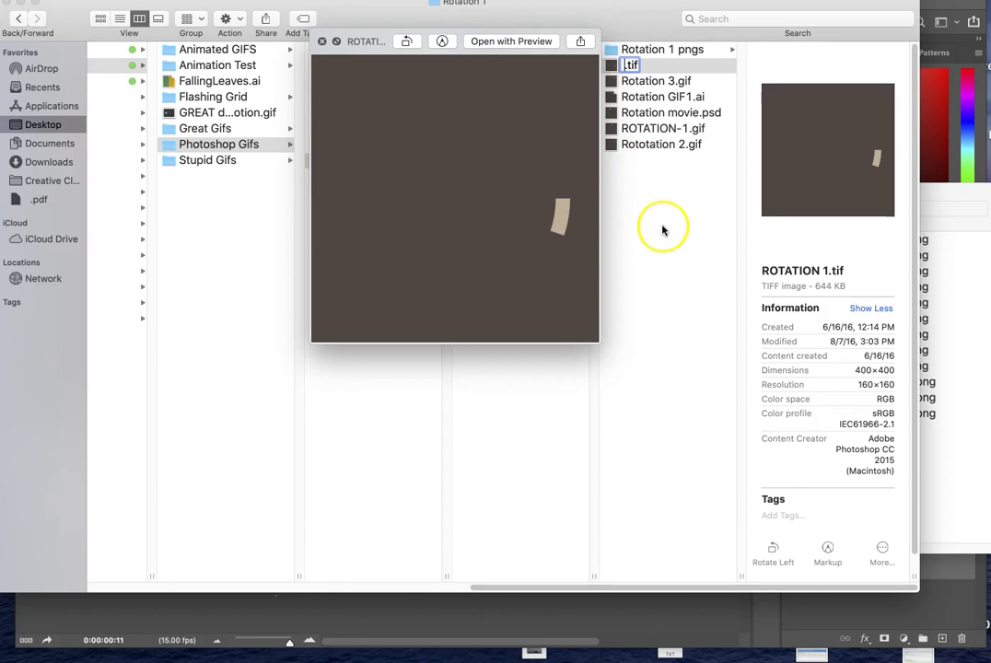
pyautogui.press('super+z')
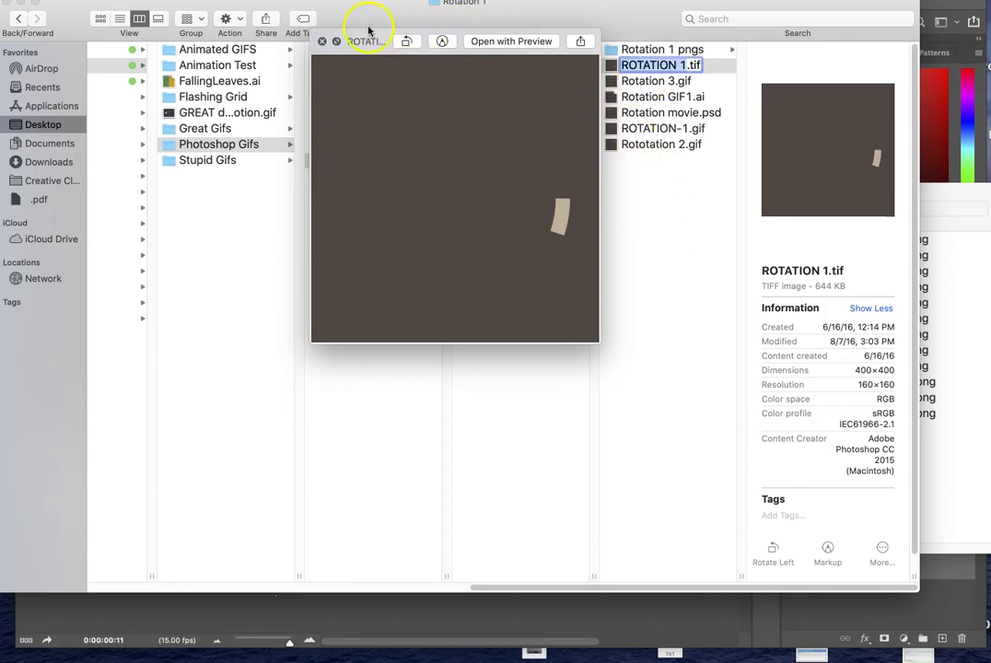
pyautogui.click(322, 44)
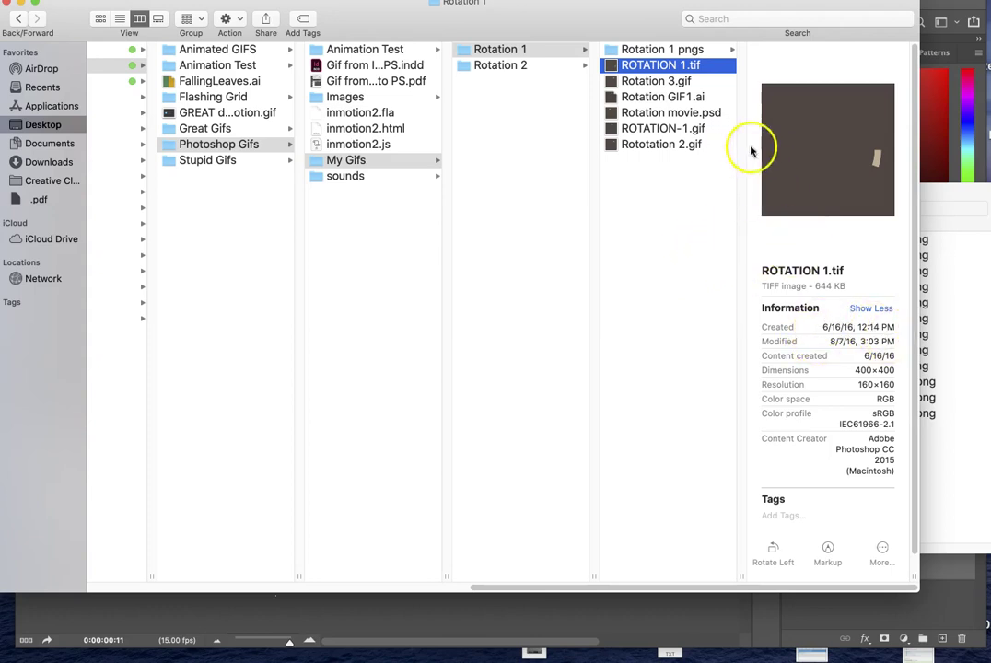
pyautogui.click(659, 131)
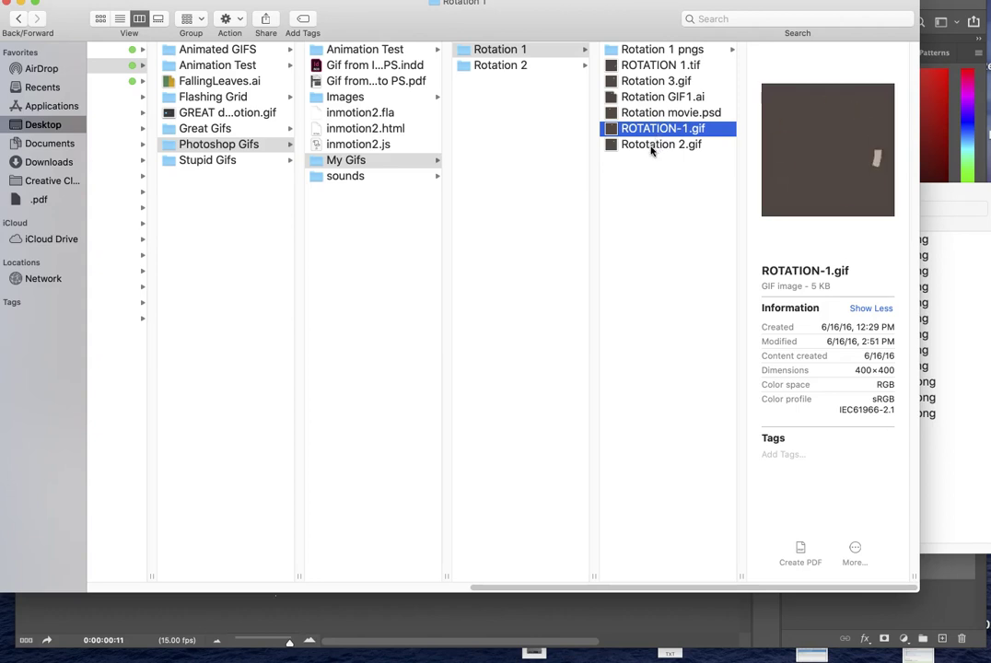
pyautogui.click(653, 146)
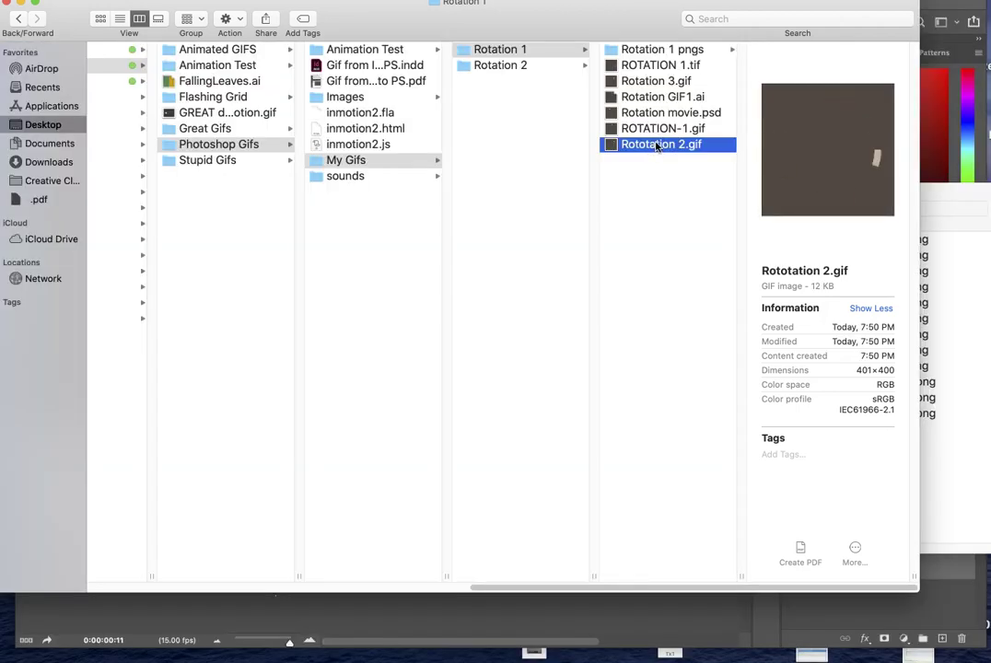
pyautogui.press('space')
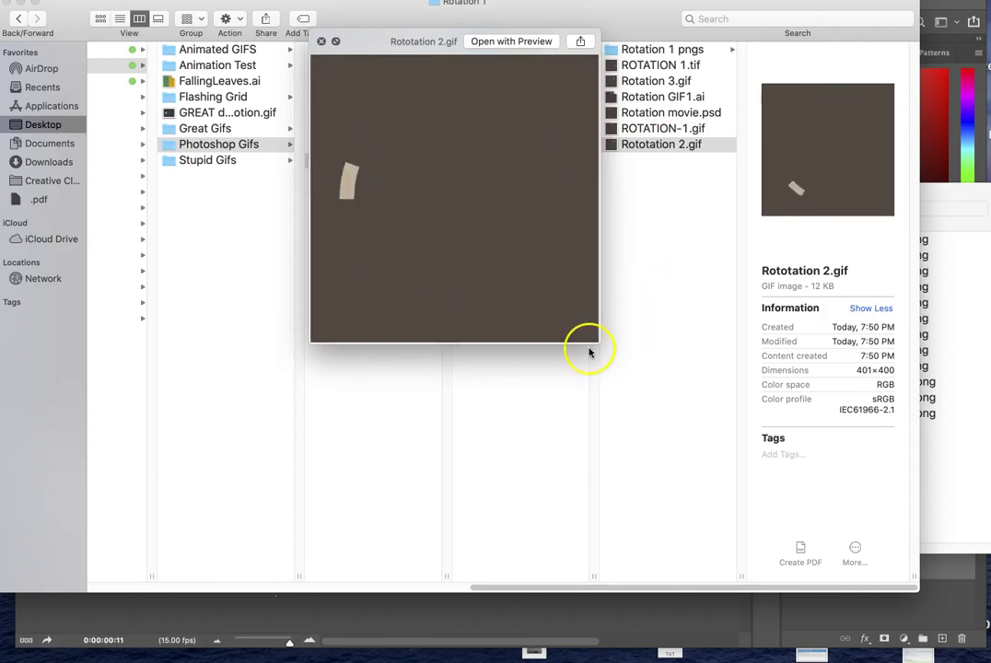
pyautogui.moveTo(599, 344); pyautogui.dragTo(769, 510)
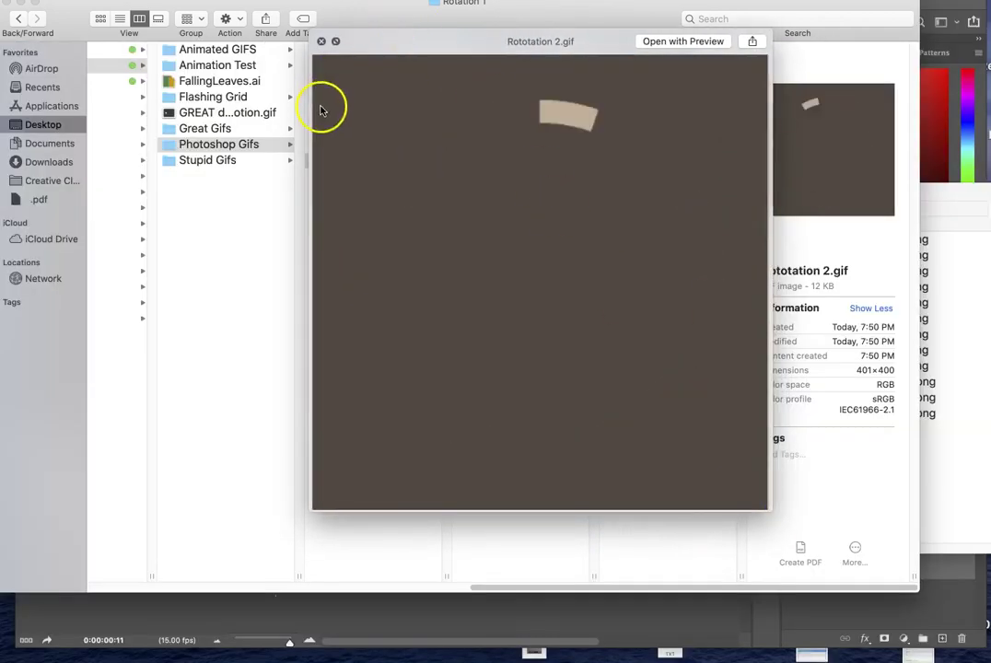
pyautogui.click(321, 41)
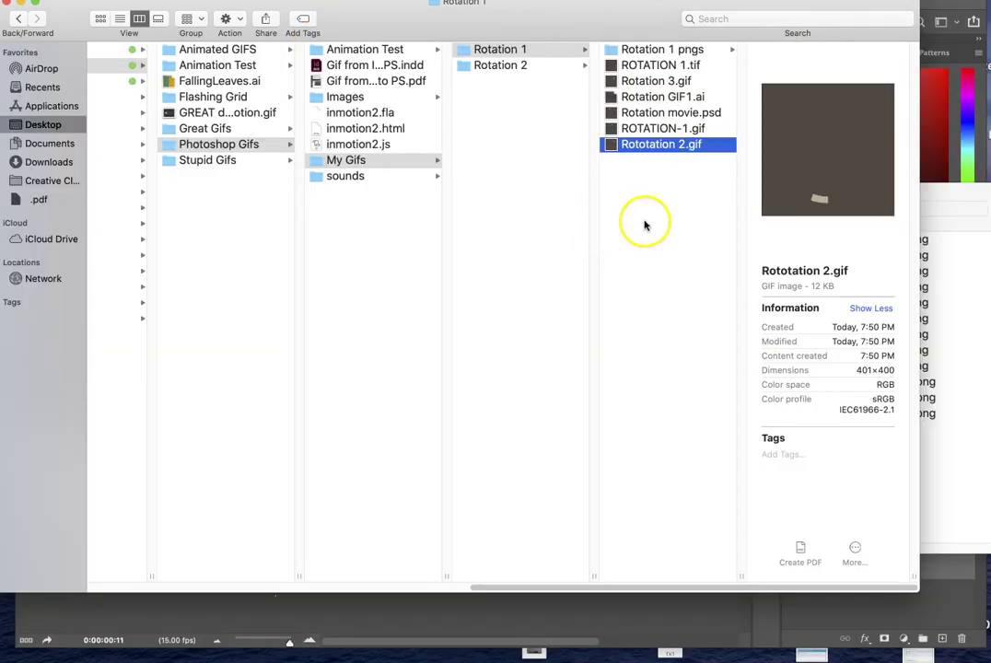
pyautogui.click(644, 224)
pyautogui.click(670, 148)
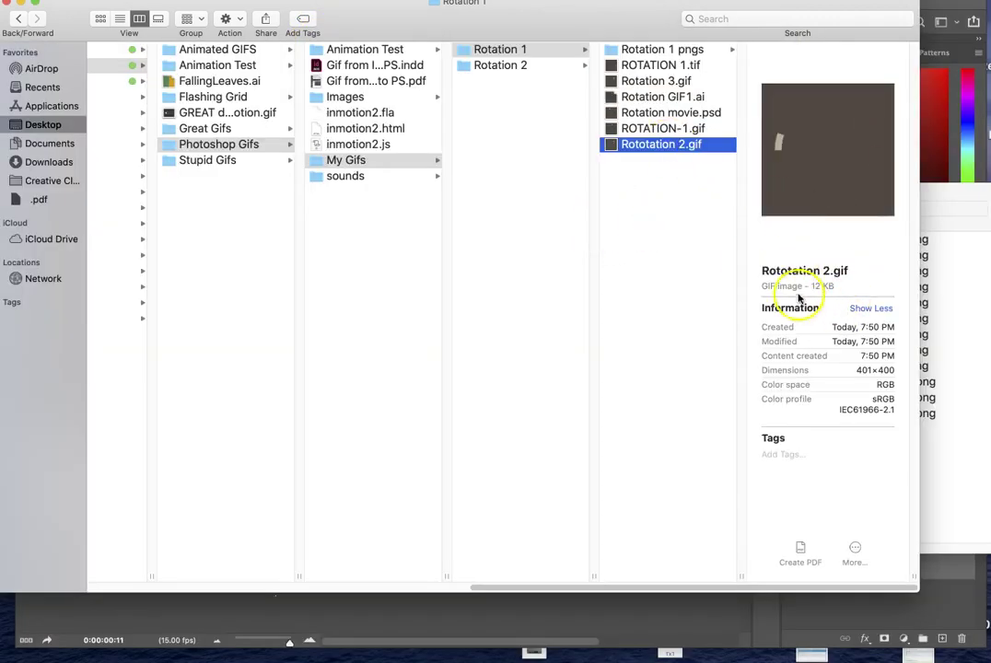